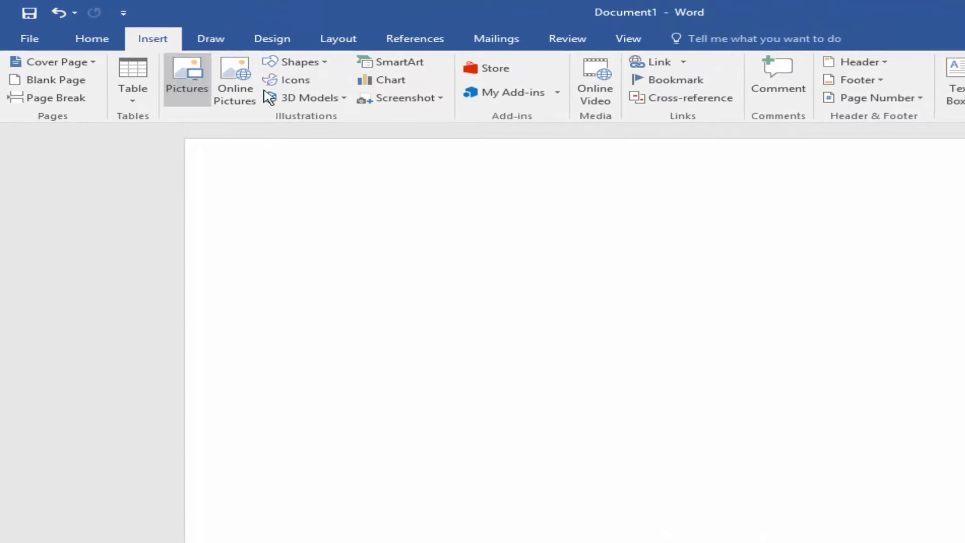
Step: Draw a trapezoid near the top-left of the page
left_click(324, 64)
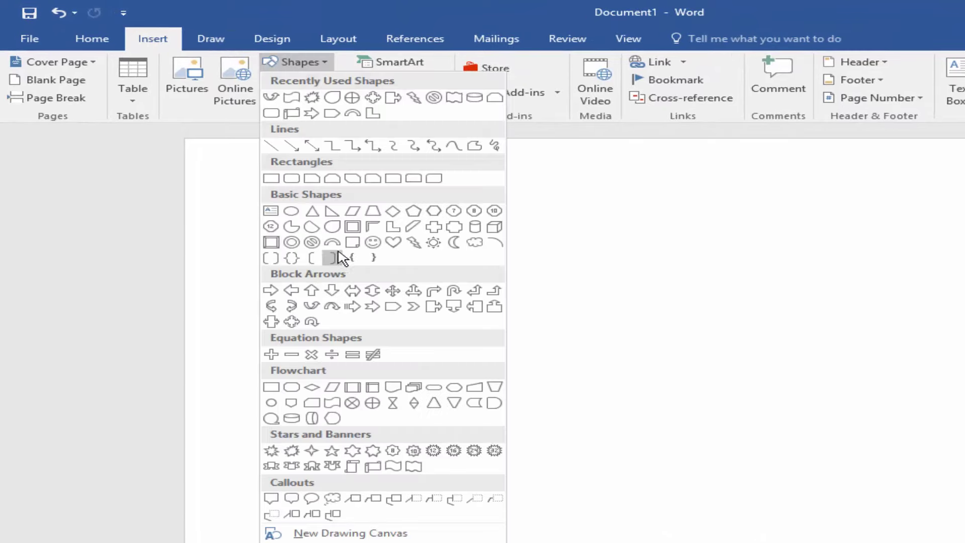
left_click(372, 210)
left_click_drag(280, 194, 493, 333)
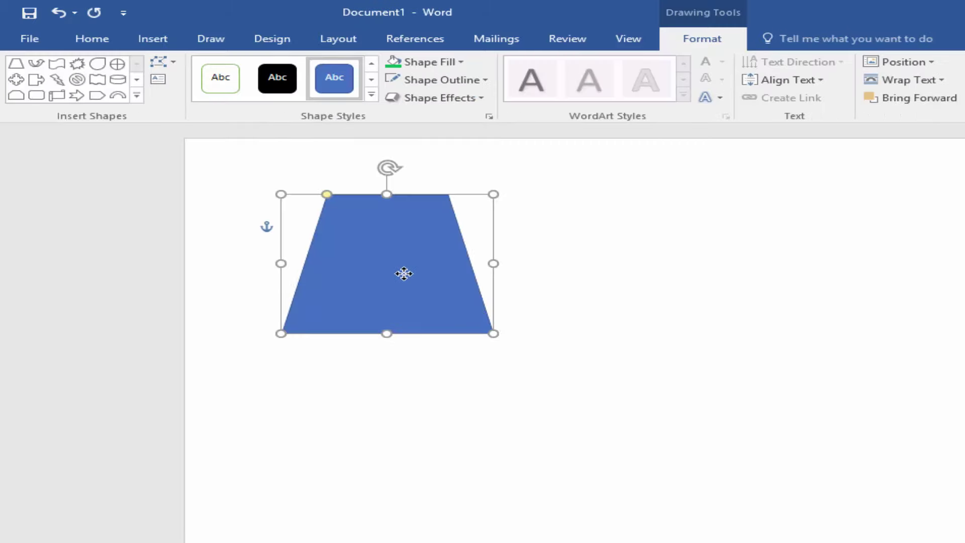
key("Down")
key("Down")
key("Down")
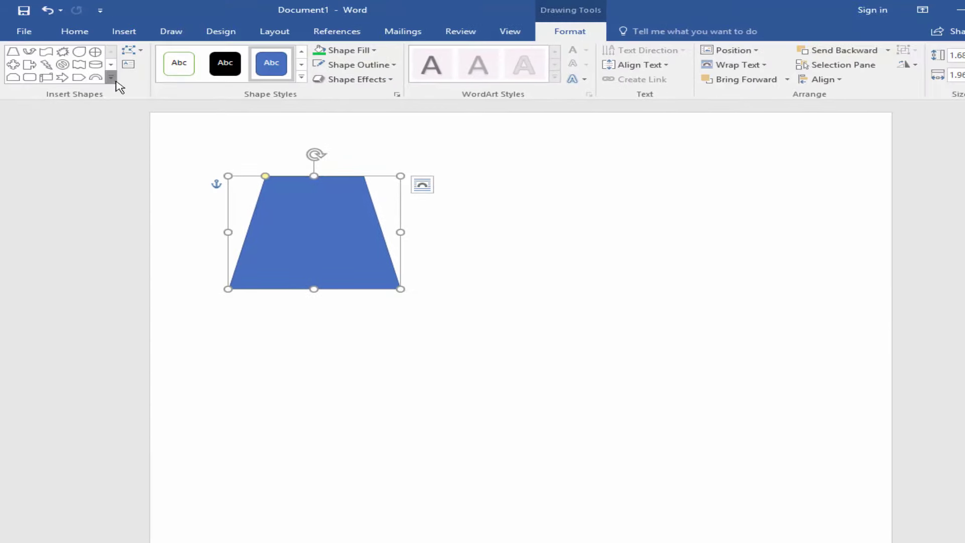
Step: Draw a four-point star right of the trapezoid, then shift both shapes rightward
left_click(114, 79)
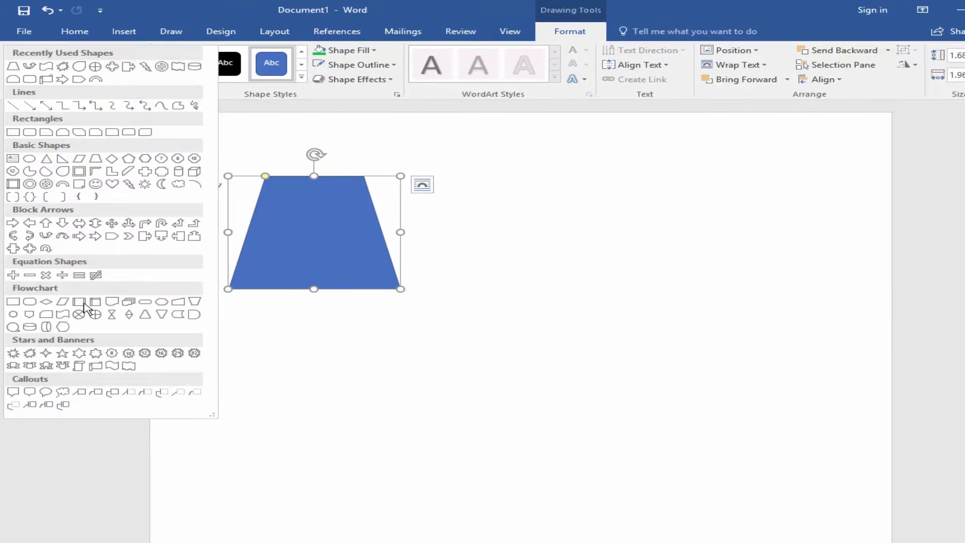
left_click(46, 353)
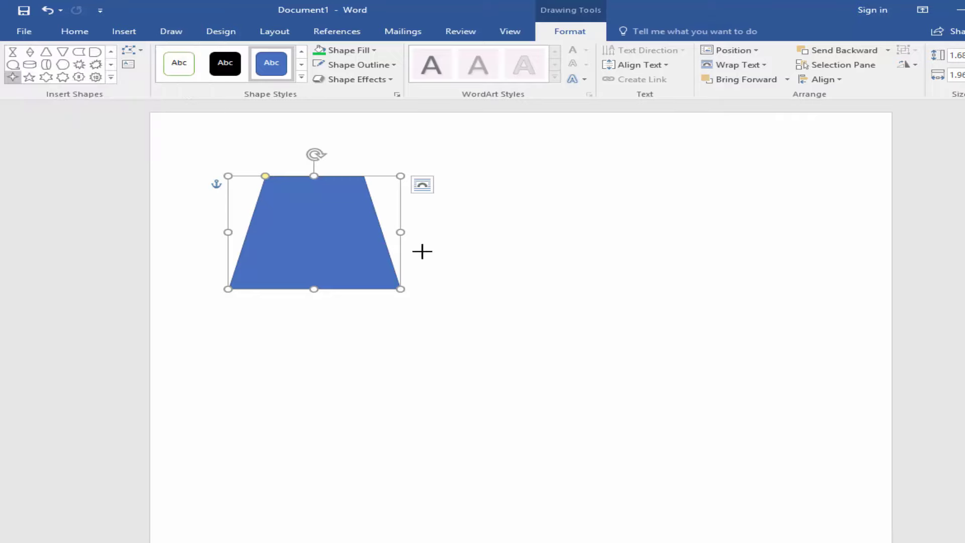
left_click_drag(501, 179, 695, 321)
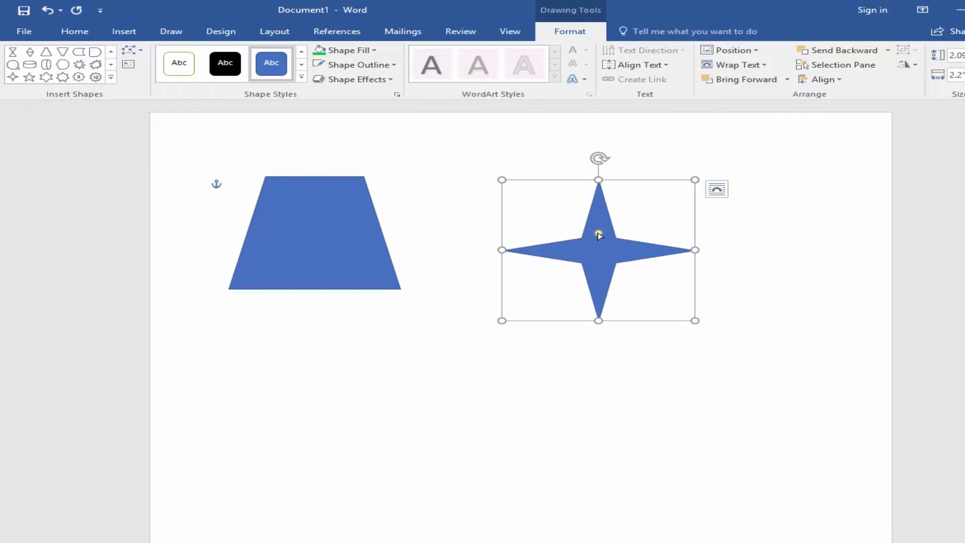
mouse_move(597, 231)
left_mouse_down()
mouse_move(587, 222)
mouse_move(607, 235)
left_mouse_up()
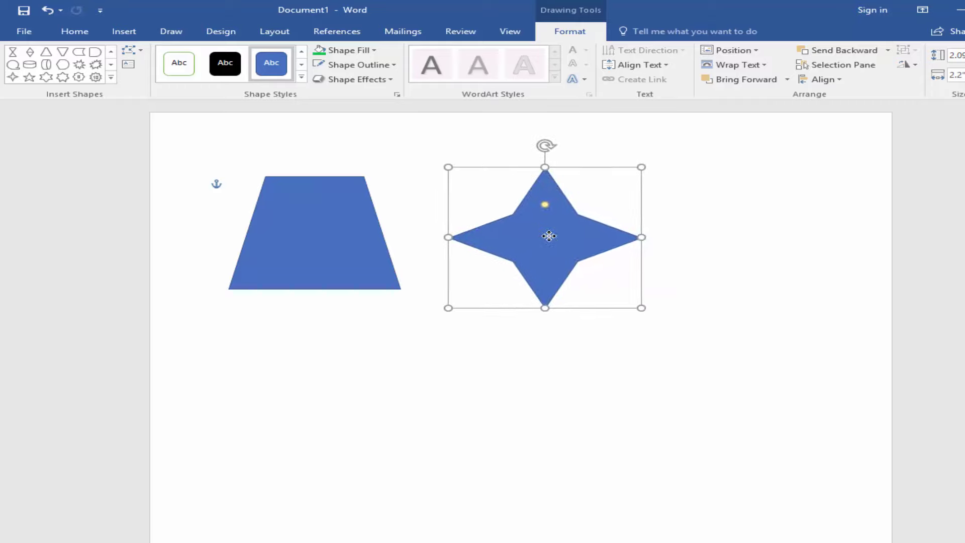
left_click_drag(276, 224, 319, 224)
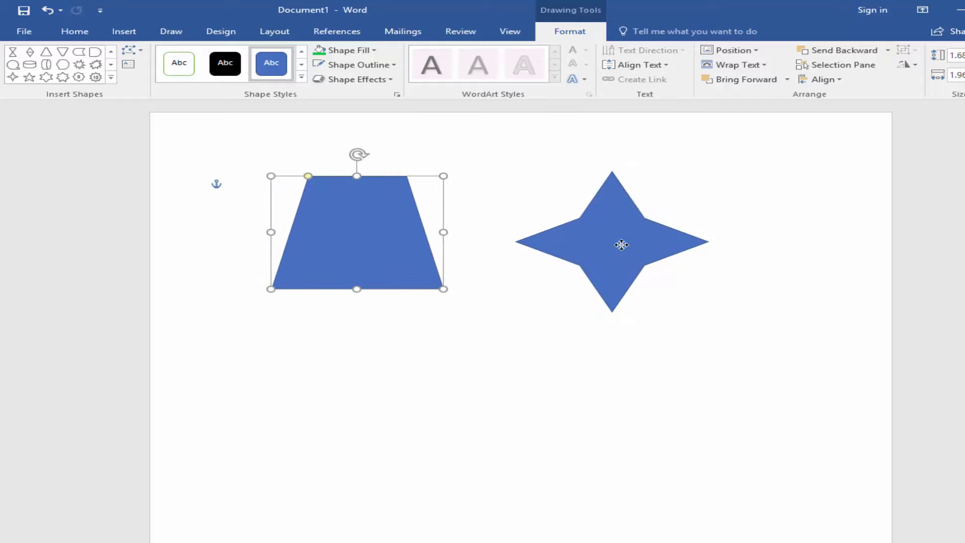
left_click_drag(594, 236, 623, 242)
left_click_drag(390, 228, 401, 228)
Step: Draw a right arrow below the trapezoid
left_click(111, 77)
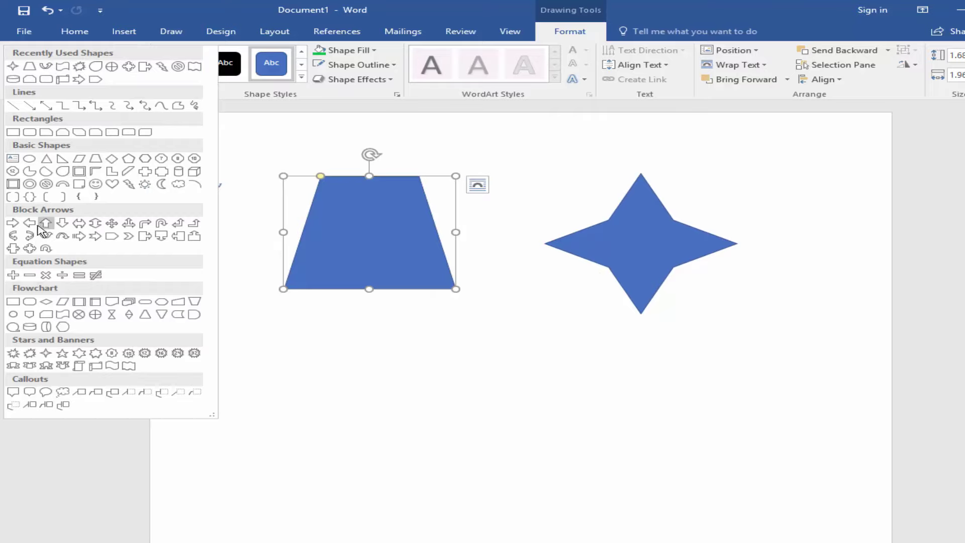
left_click(12, 222)
mouse_move(262, 358)
left_mouse_down()
mouse_move(491, 471)
mouse_move(455, 484)
left_mouse_up()
mouse_move(398, 427)
left_mouse_down()
mouse_move(426, 436)
mouse_move(417, 448)
left_mouse_up()
Step: Draw a double wave at the lower right, beside the arrow
left_click(111, 77)
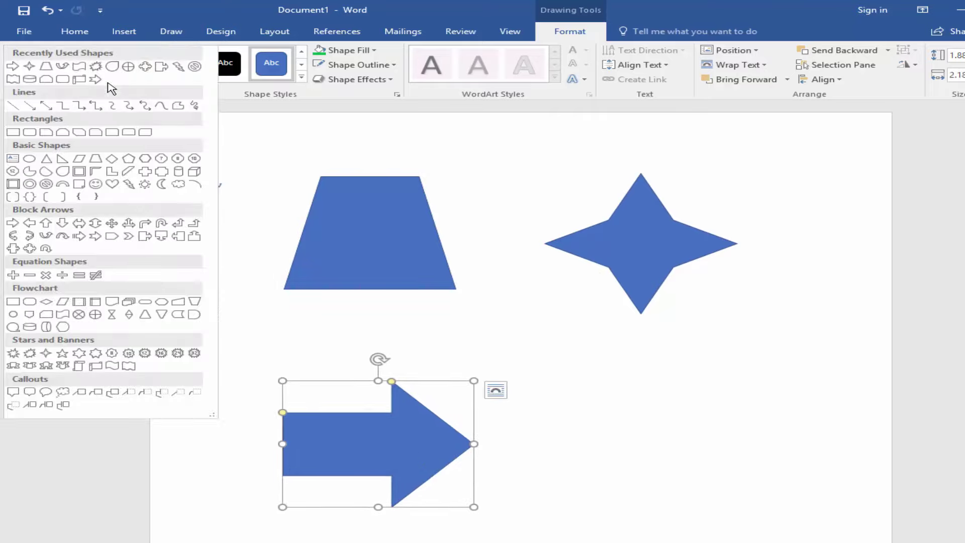
left_click(79, 65)
left_click_drag(574, 386, 778, 500)
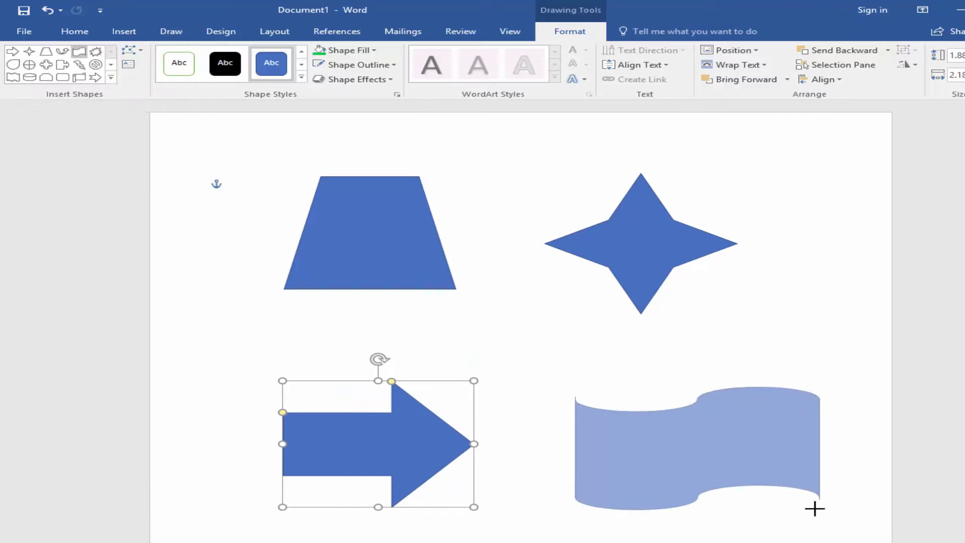
left_click_drag(727, 444, 710, 446)
Step: Fill the trapezoid with bright green
left_click(317, 198)
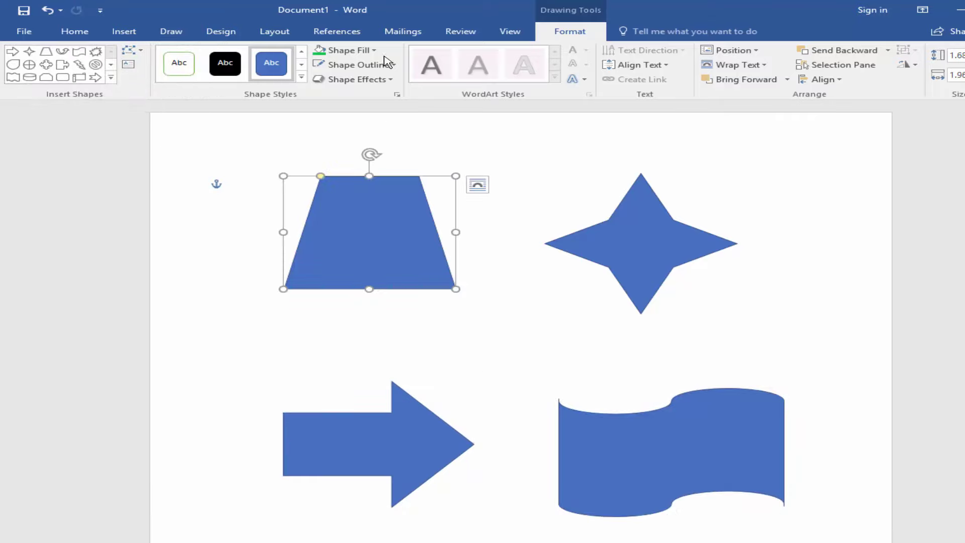
left_click(375, 50)
left_click(388, 149)
Step: Give the trapezoid an outer drop shadow at 110% size and 68% transparency
left_click(396, 95)
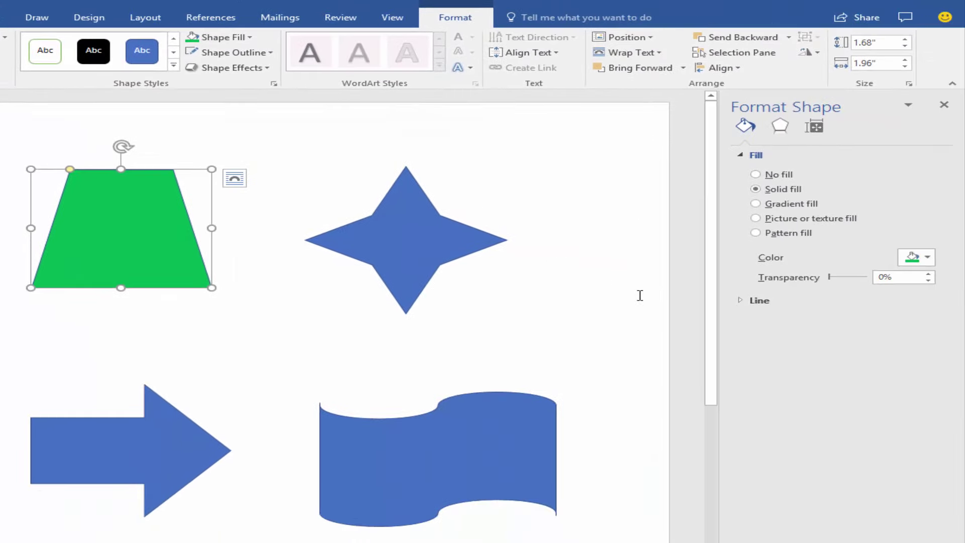
left_click(779, 126)
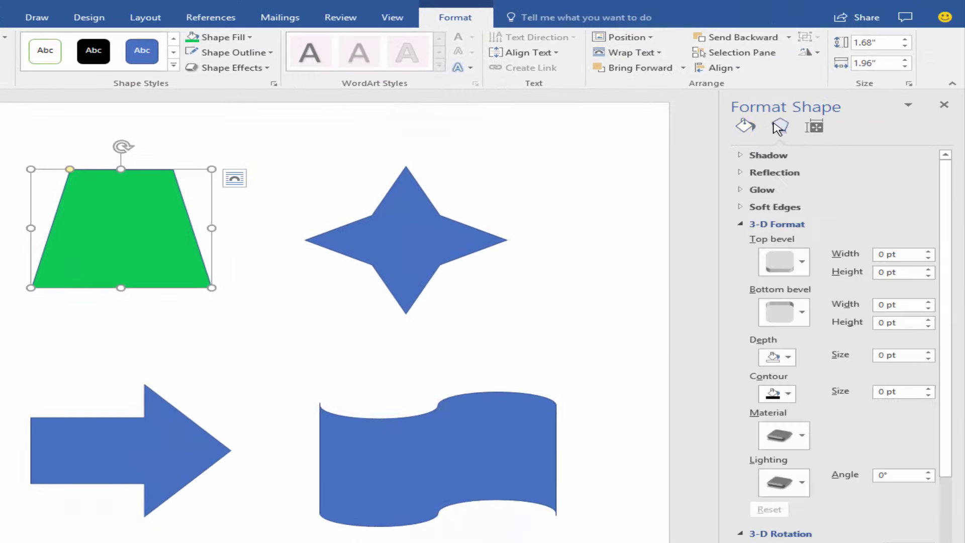
left_click(739, 224)
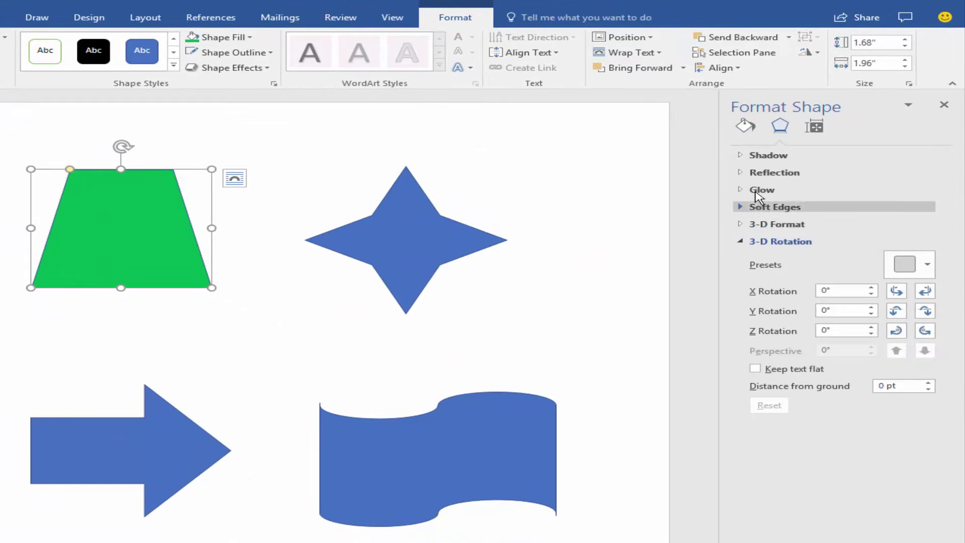
left_click(740, 156)
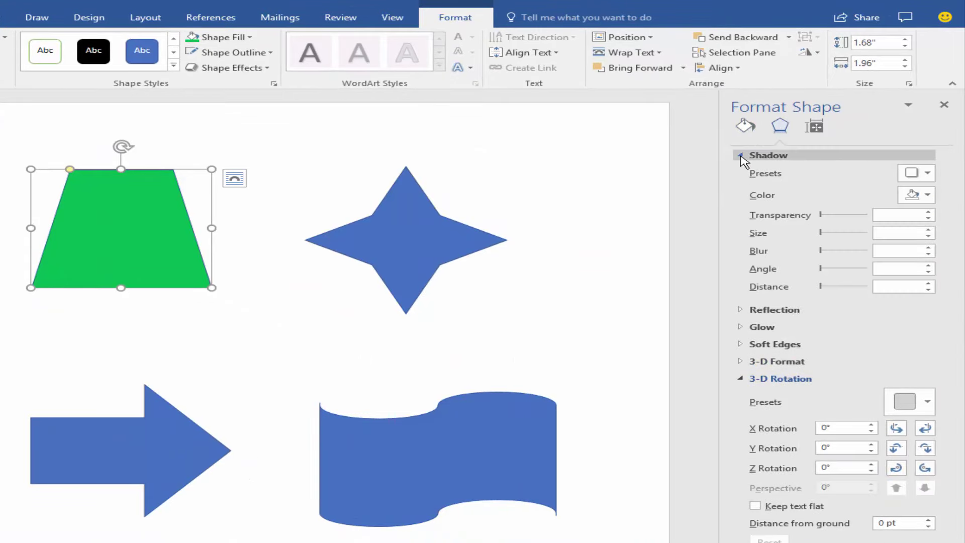
left_click(747, 378)
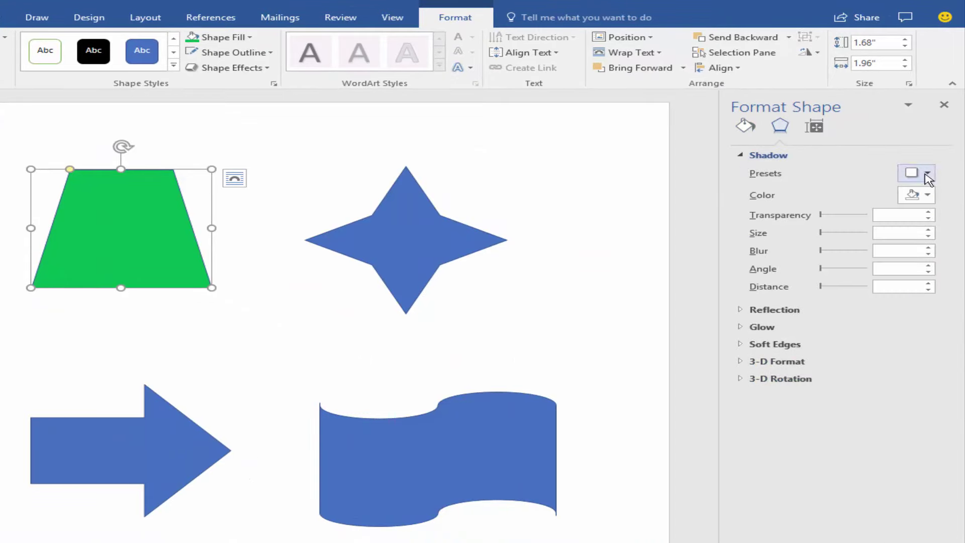
left_click(926, 174)
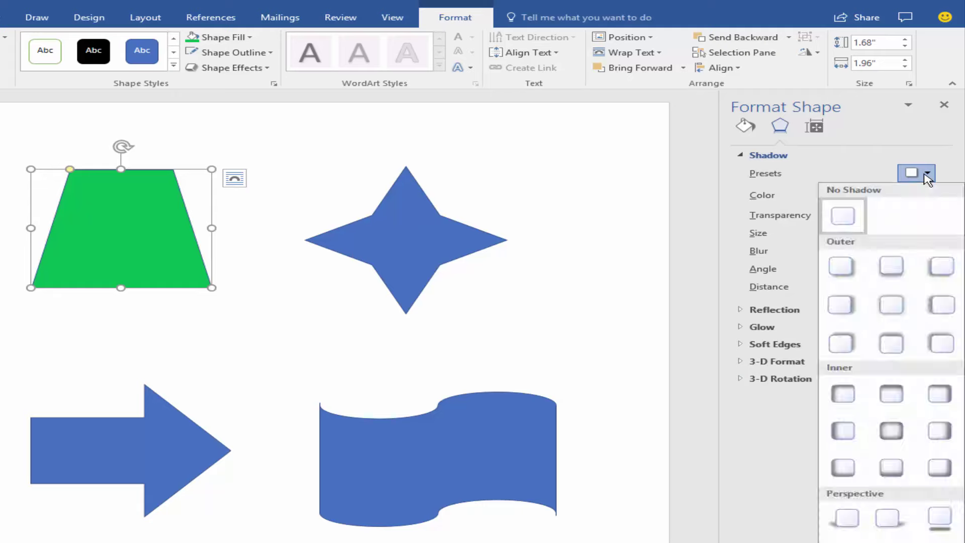
left_click(856, 268)
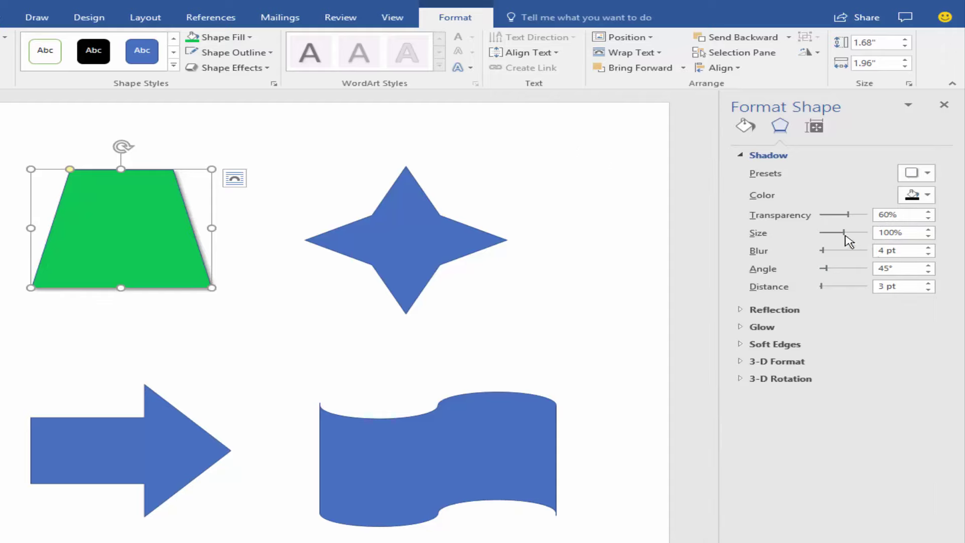
left_click_drag(847, 232, 848, 234)
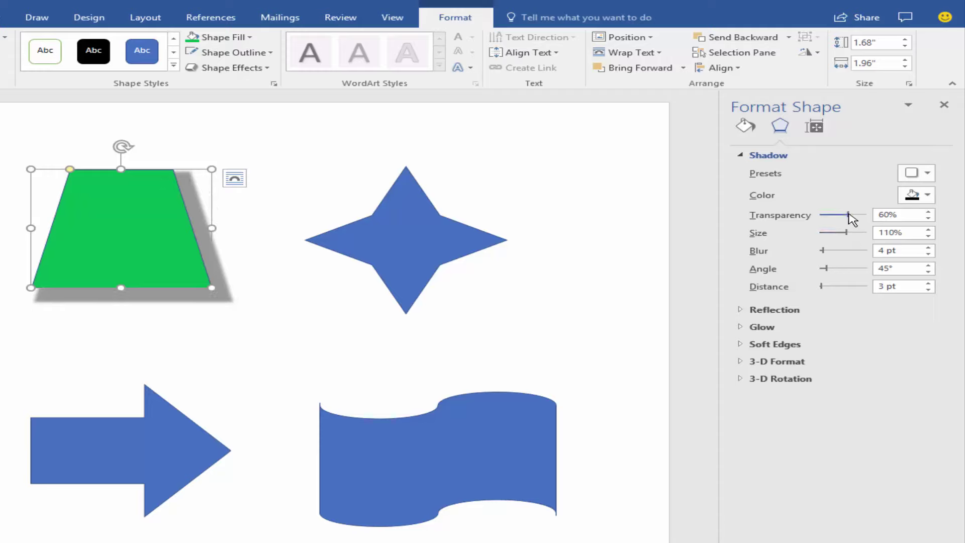
mouse_move(848, 214)
left_mouse_down()
mouse_move(827, 215)
mouse_move(853, 214)
left_mouse_up()
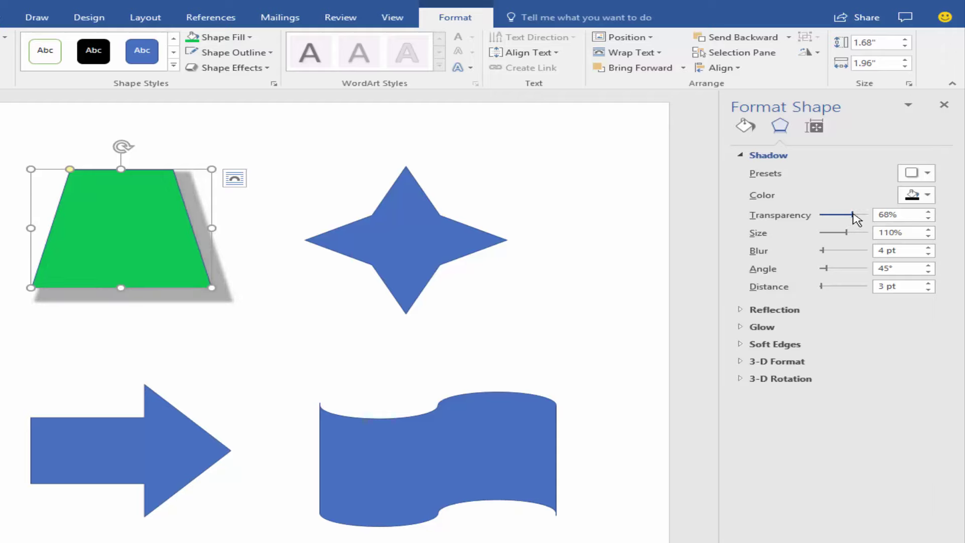
Step: Fill the four-point star with magenta
left_click(420, 254)
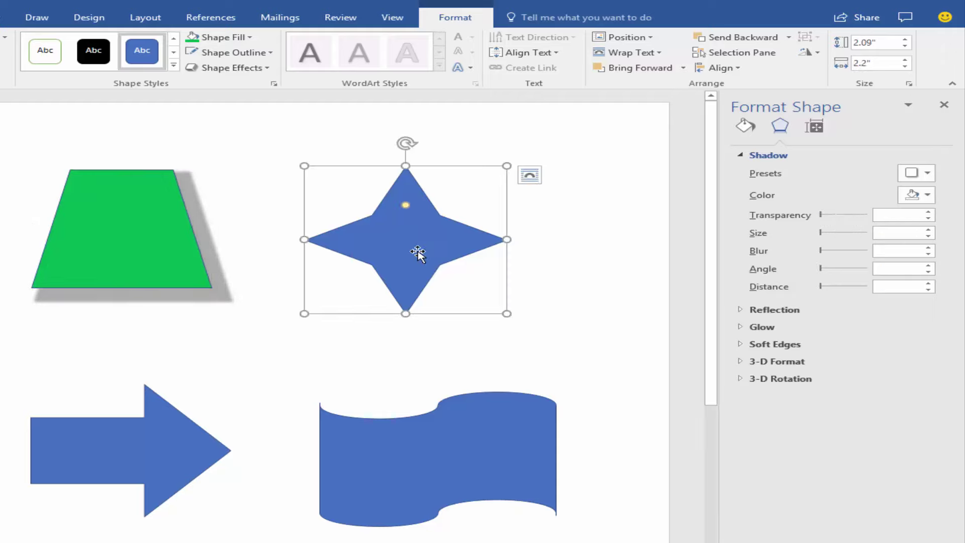
left_click(245, 38)
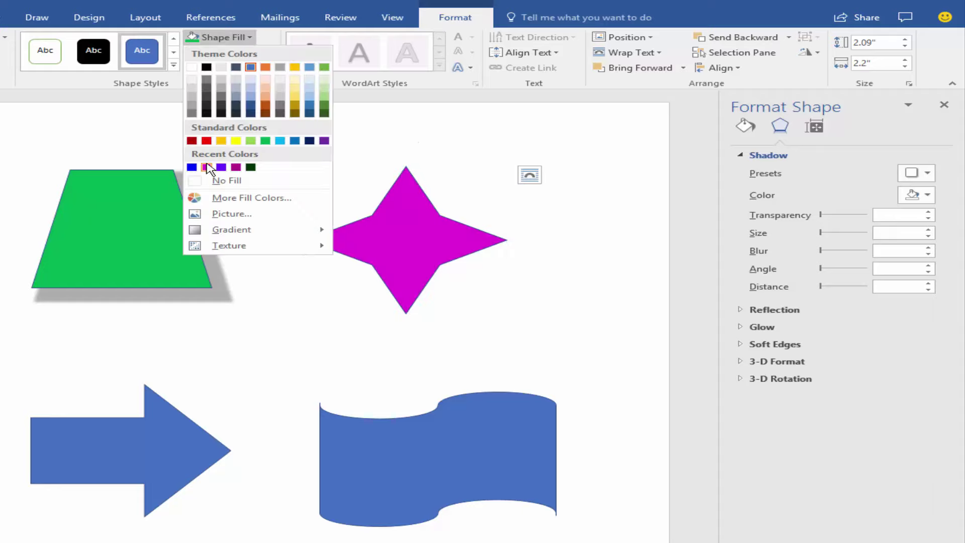
left_click(206, 167)
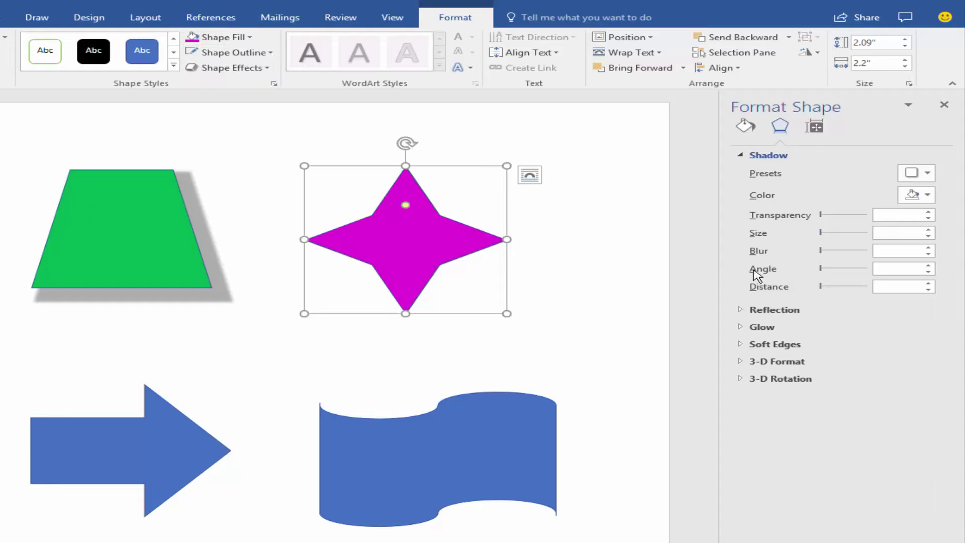
Step: Give the star a perspective shadow lying beneath it
left_click(927, 174)
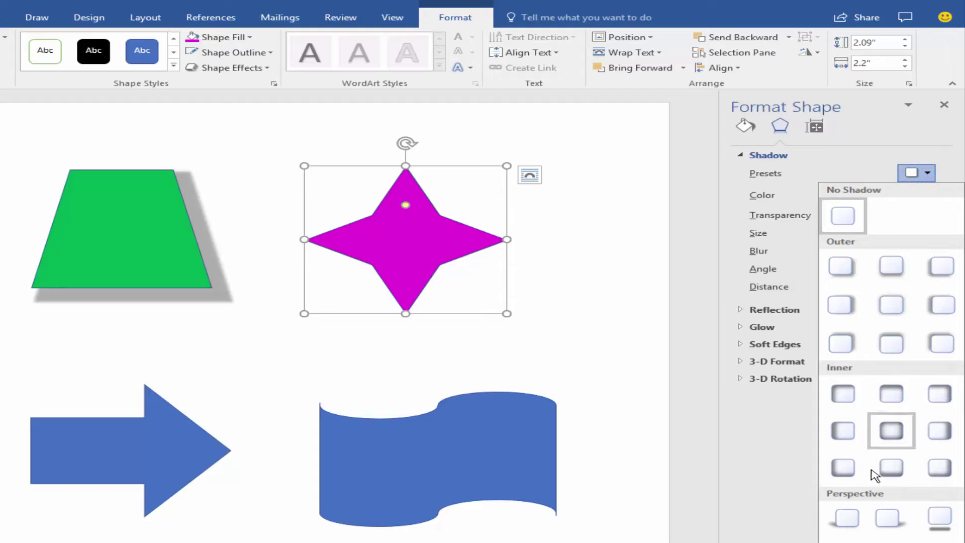
left_click(939, 516)
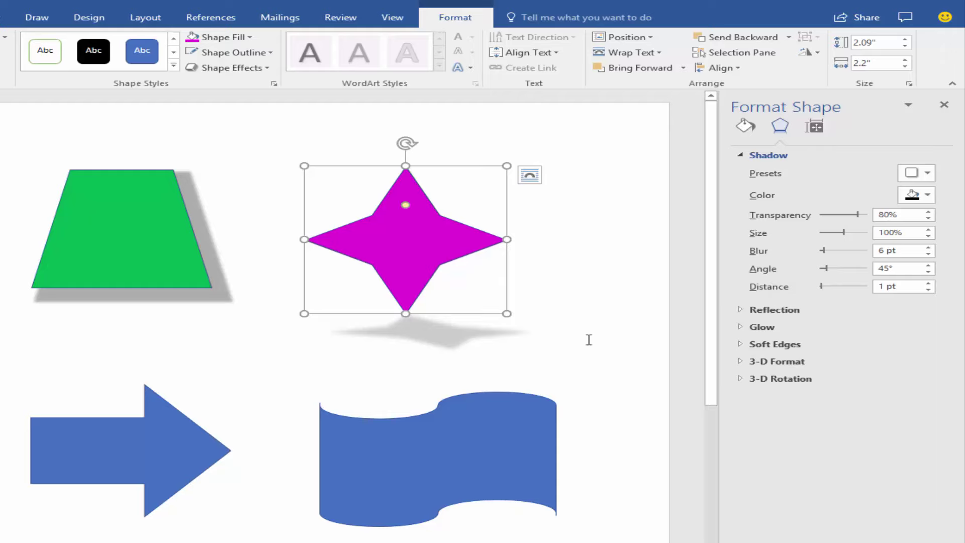
left_click(115, 451)
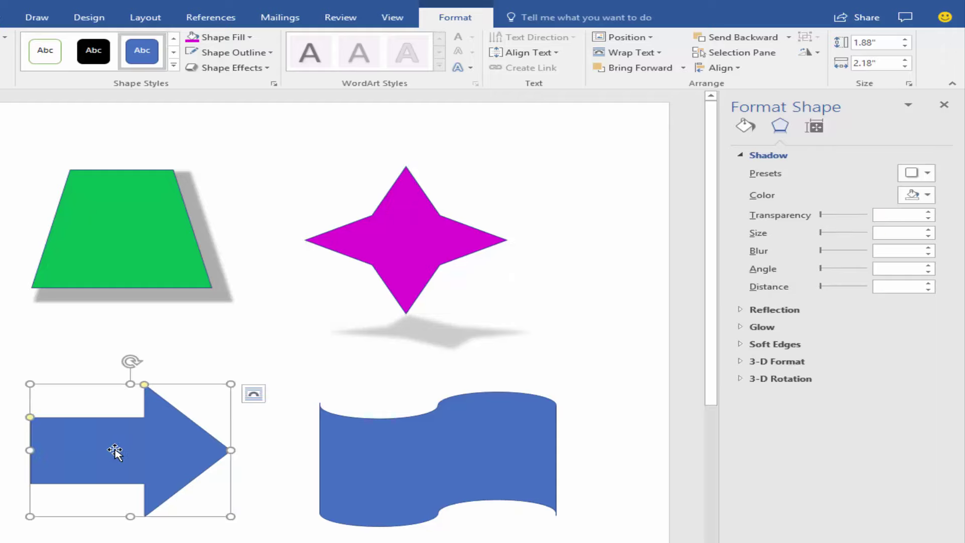
left_click(250, 37)
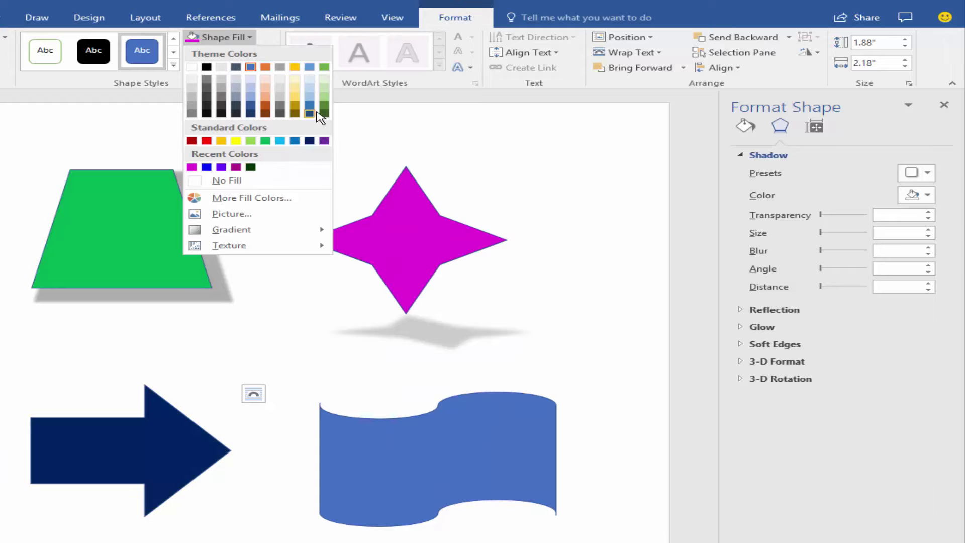
left_click(206, 167)
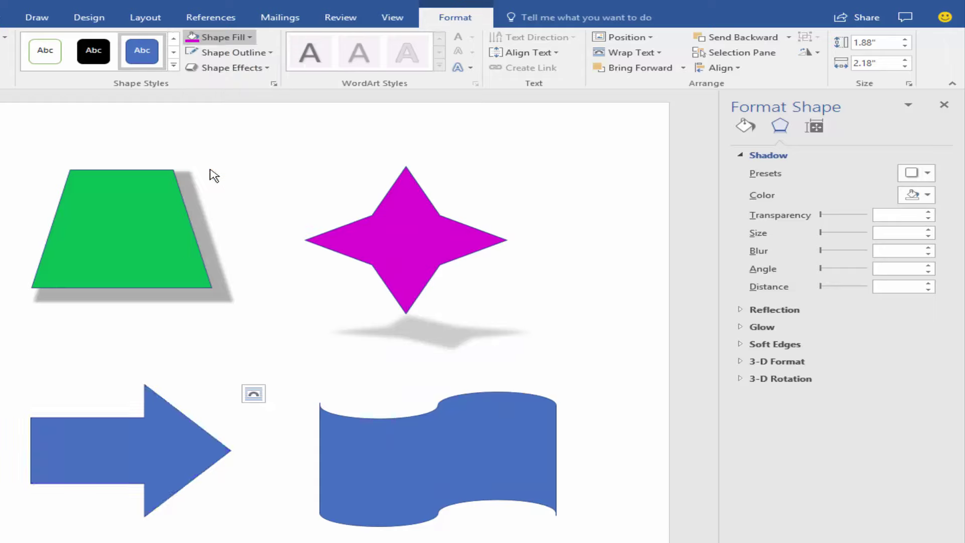
Step: Try perspective shadow presets on the arrow, then settle on an inner shadow
left_click(903, 176)
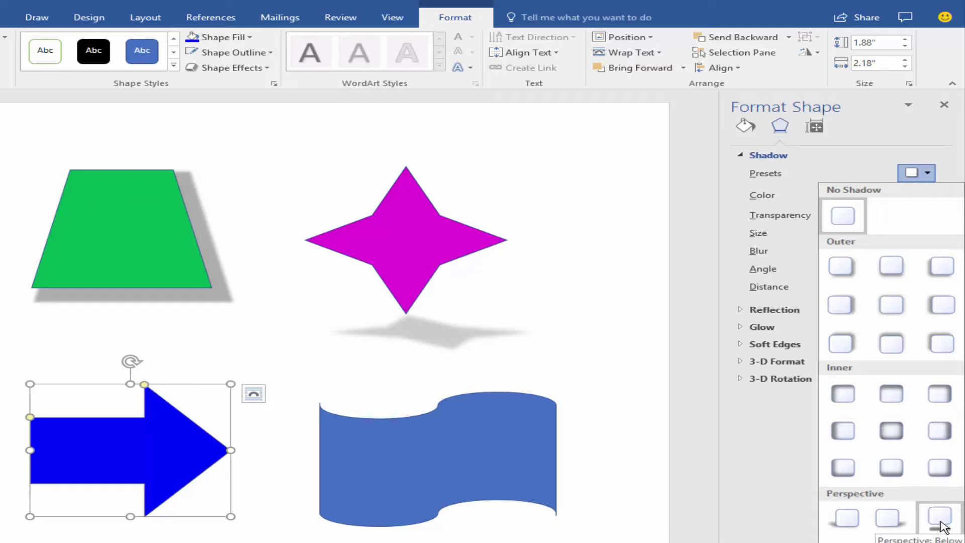
left_click(940, 517)
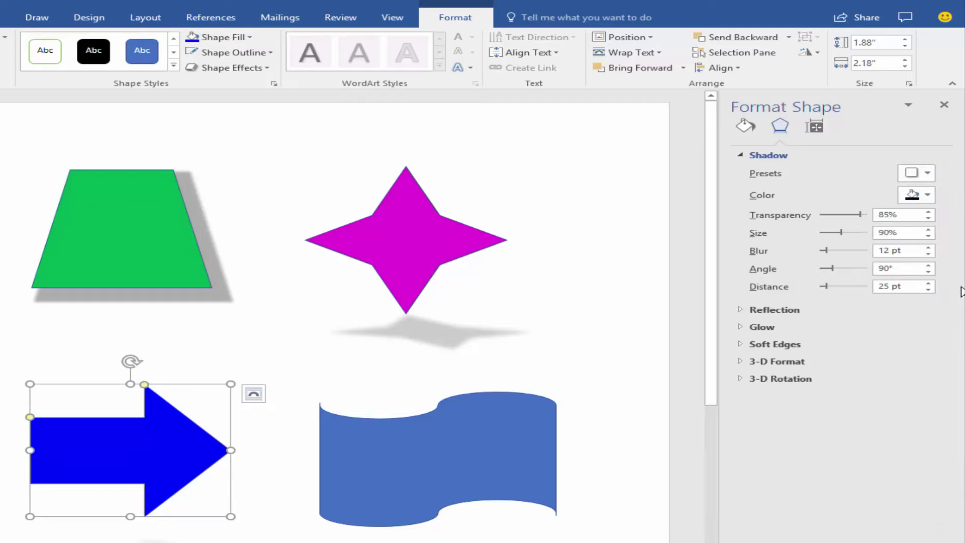
left_click(927, 173)
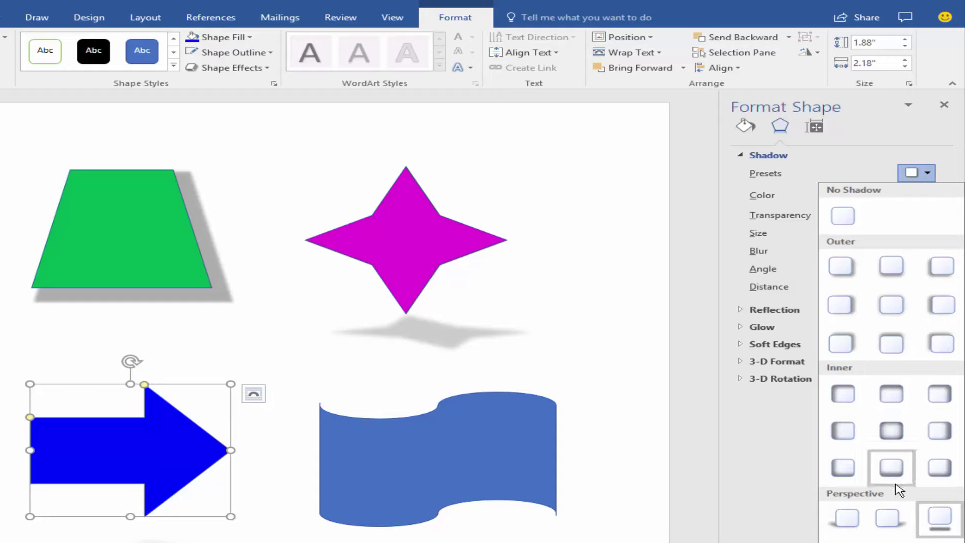
left_click(940, 518)
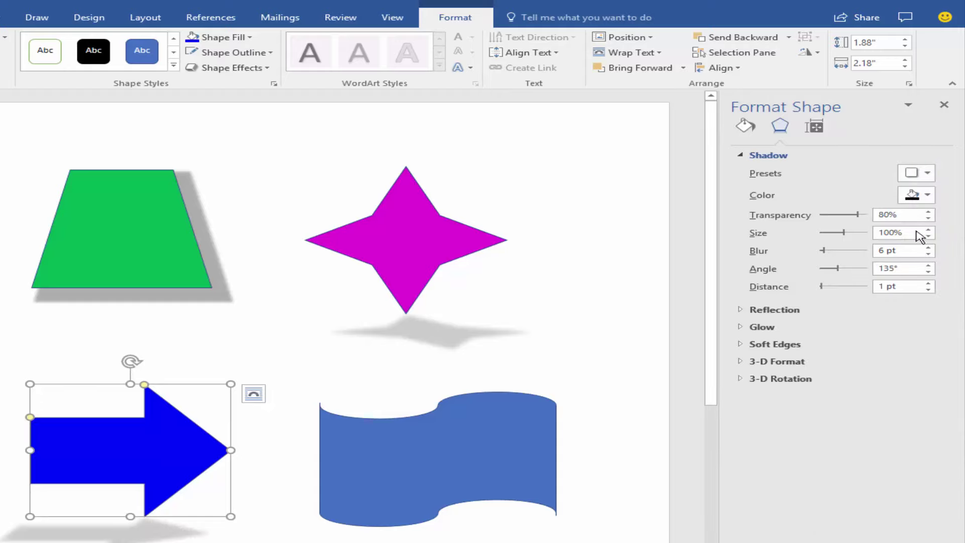
left_click(927, 173)
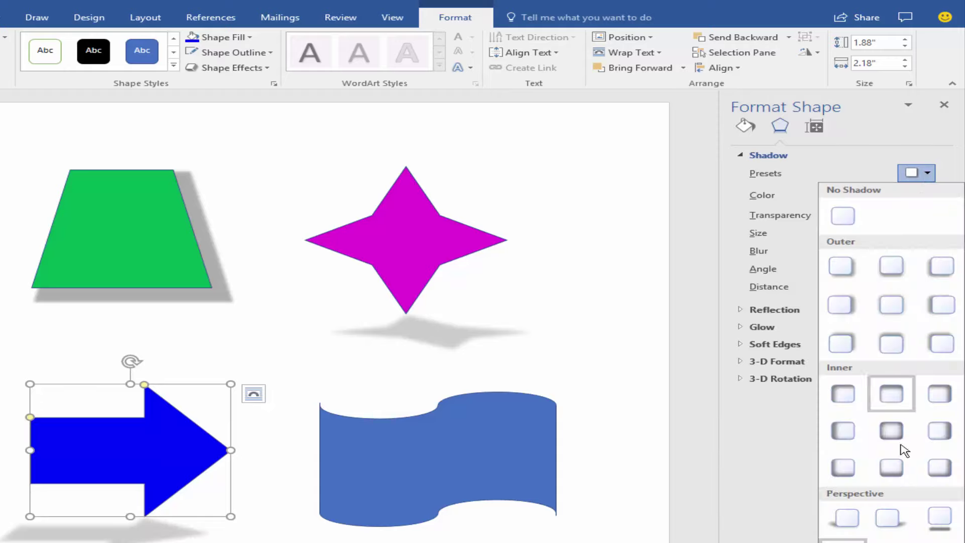
left_click(890, 467)
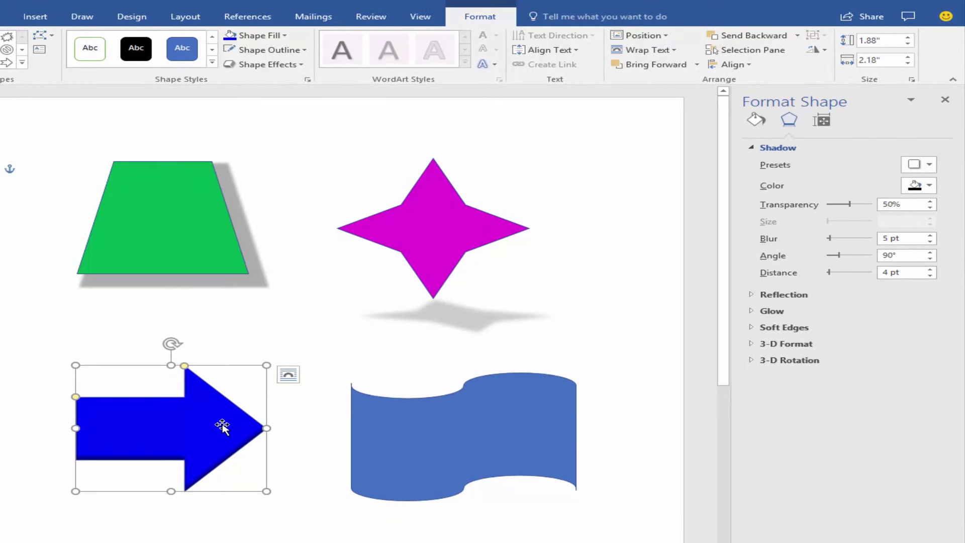
left_click(285, 39)
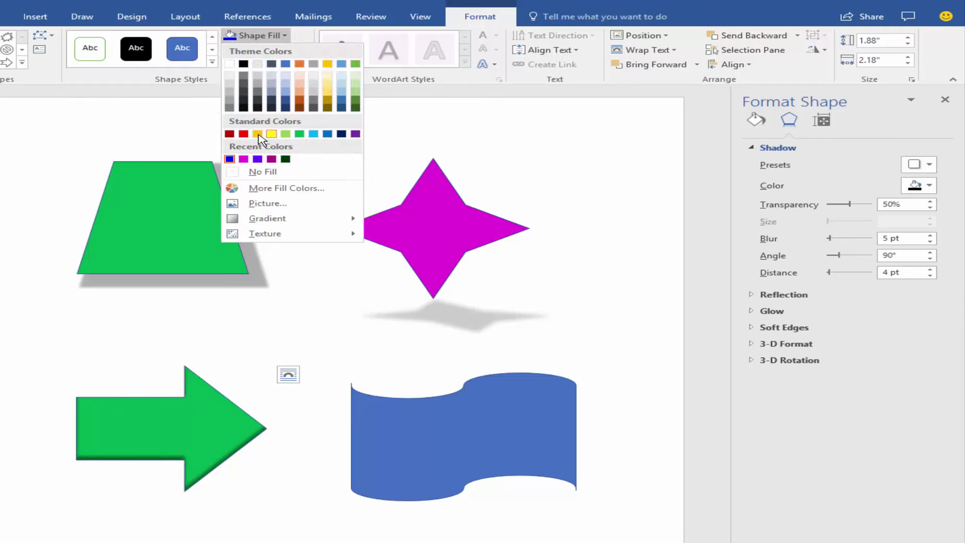
Step: Fill the arrow yellow and select the wave shape for recolouring
left_click(271, 135)
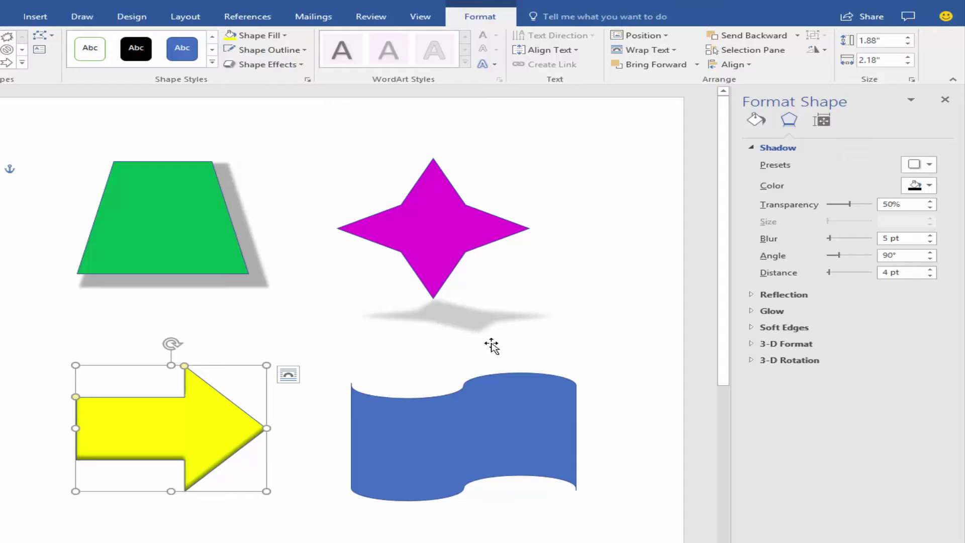
left_click(510, 420)
left_click(275, 36)
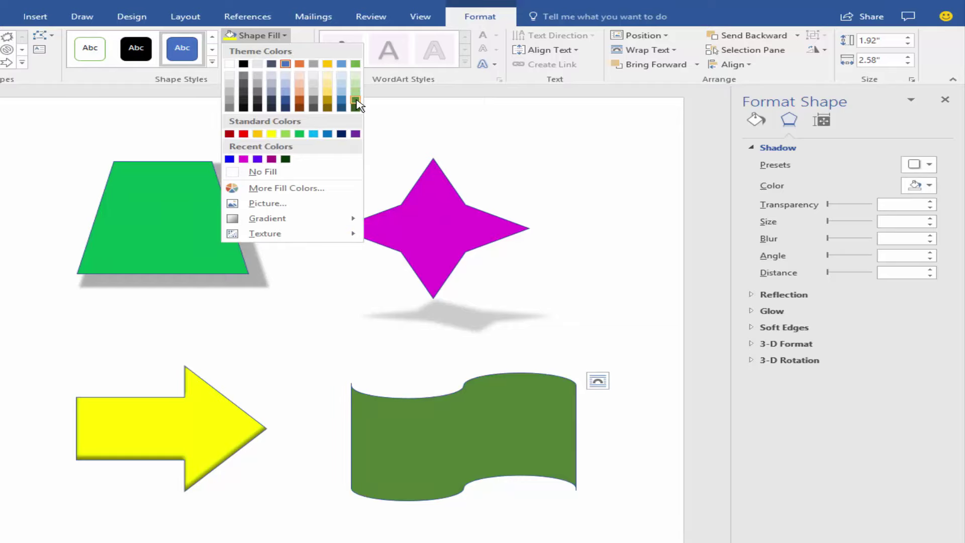
Step: Fill the wave dark green and, after trying several presets, give it an outer top shadow
left_click(355, 106)
left_click(928, 169)
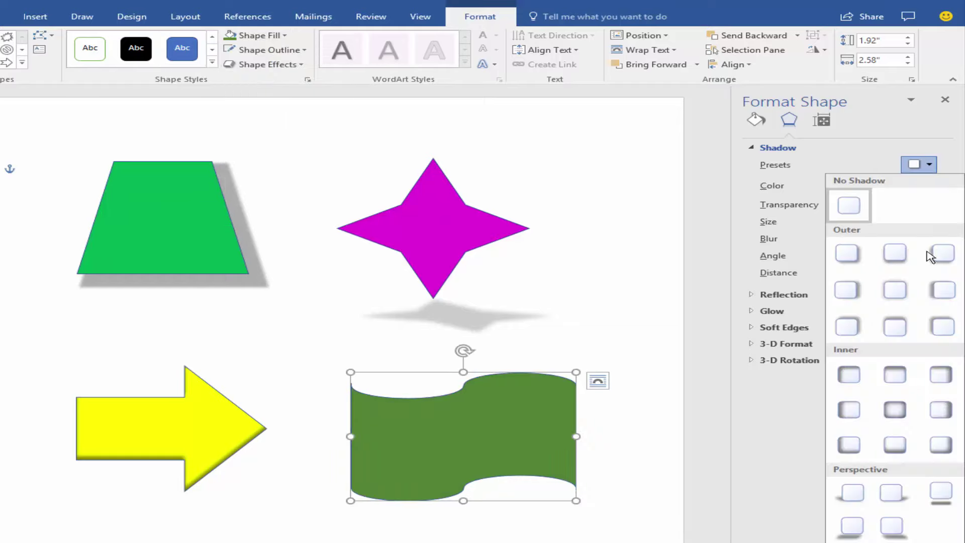
left_click(902, 454)
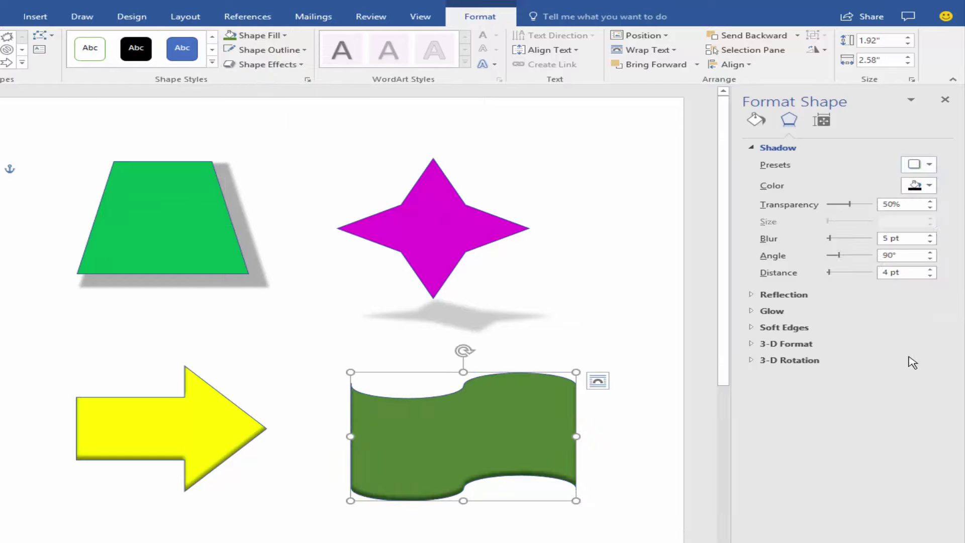
left_click(929, 165)
left_click(940, 443)
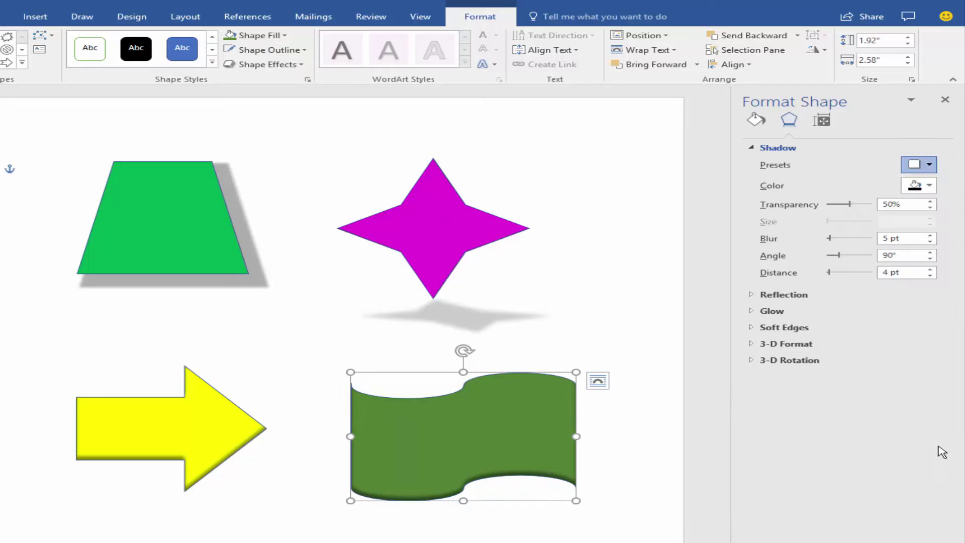
left_click(929, 166)
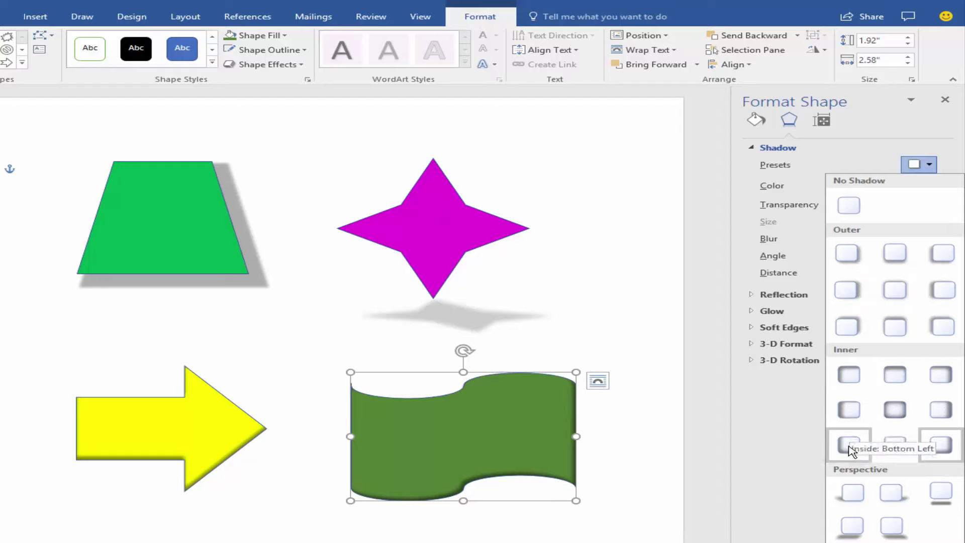
left_click(849, 445)
left_click(928, 166)
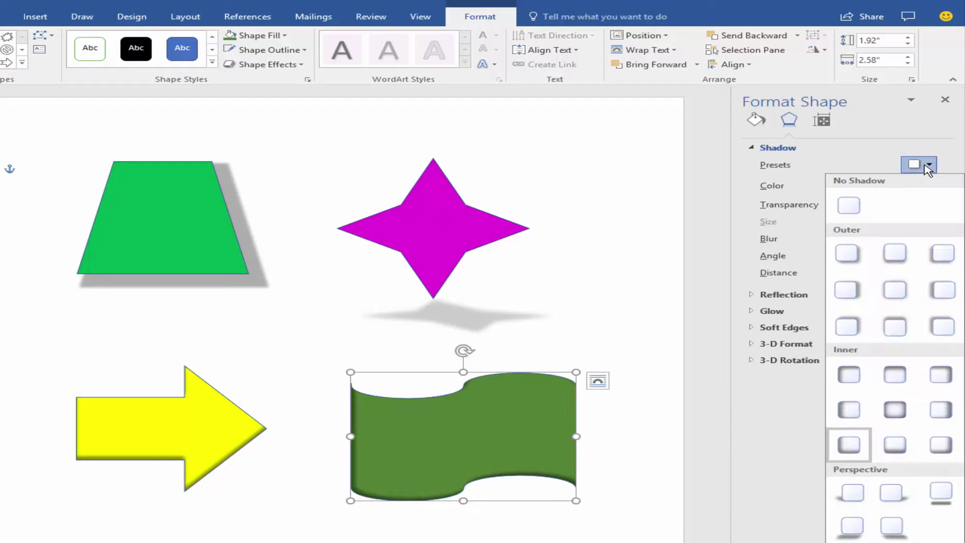
left_click(849, 374)
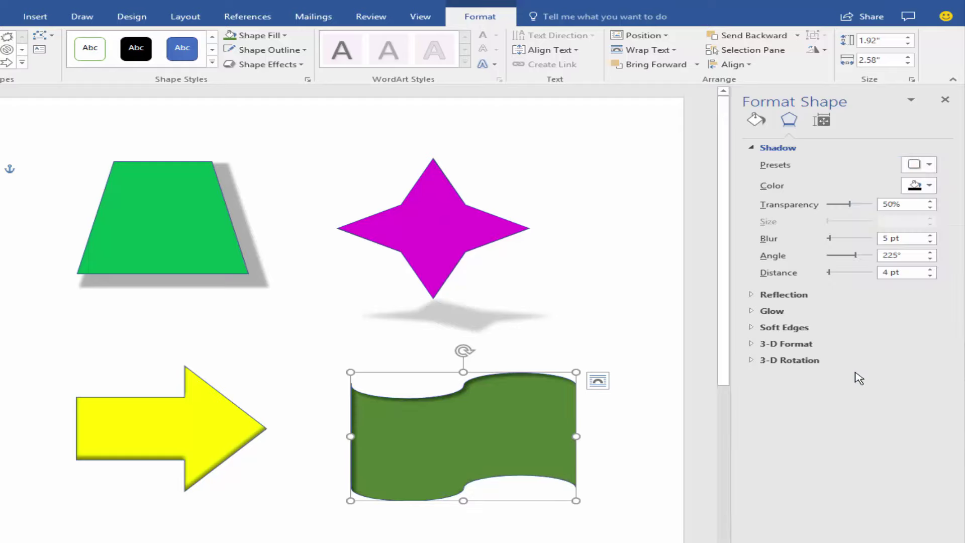
left_click(927, 164)
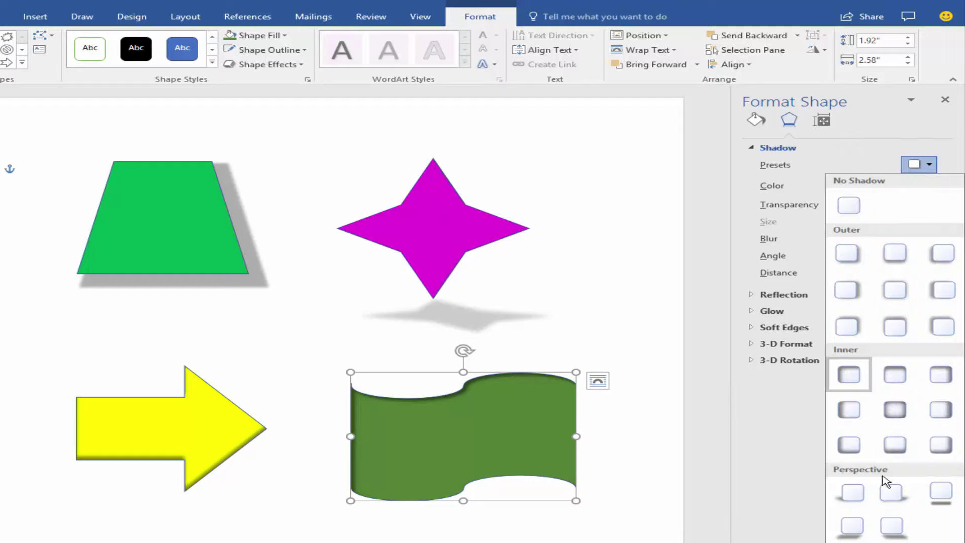
left_click(895, 327)
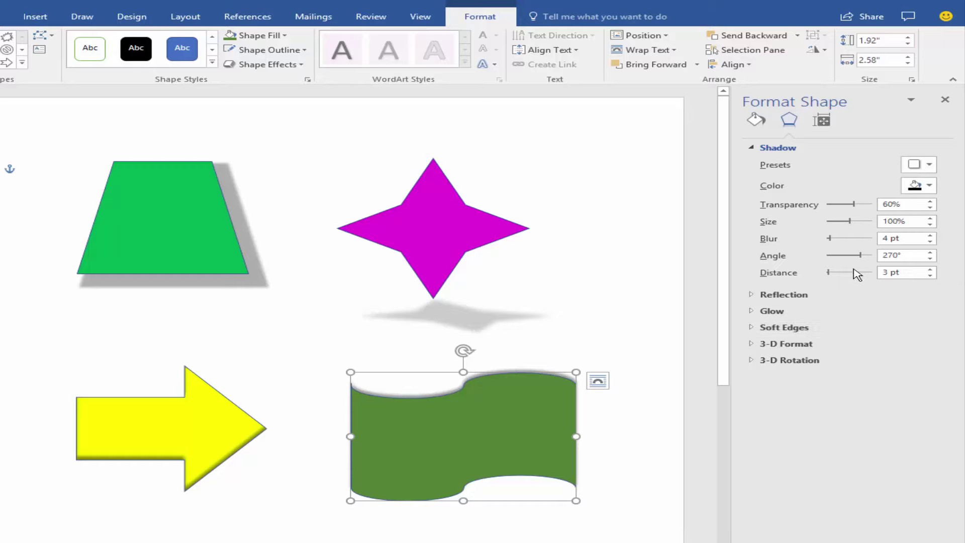
Step: Set the wave's shadow to 106% size and 52% transparency
left_click_drag(854, 204, 832, 205)
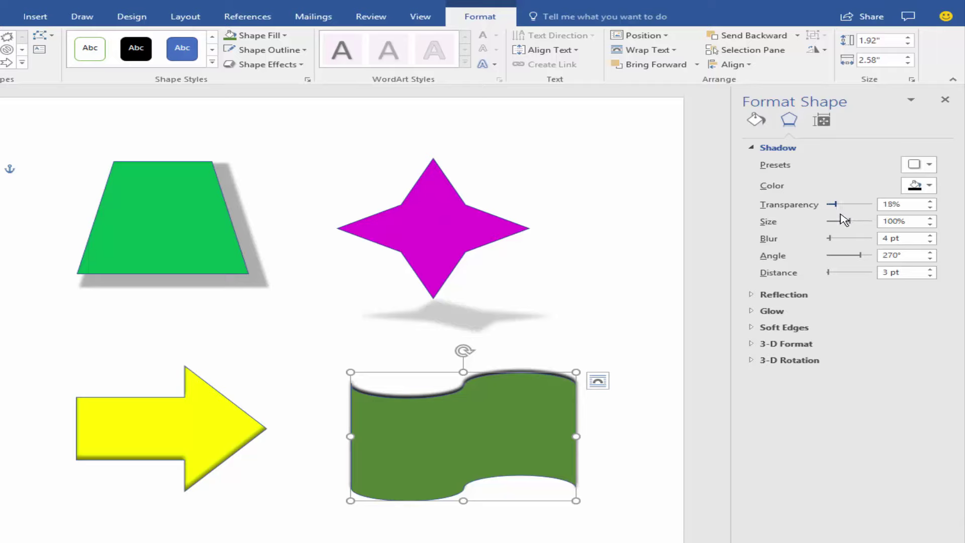
mouse_move(849, 225)
left_mouse_down()
mouse_move(862, 223)
mouse_move(851, 222)
left_mouse_up()
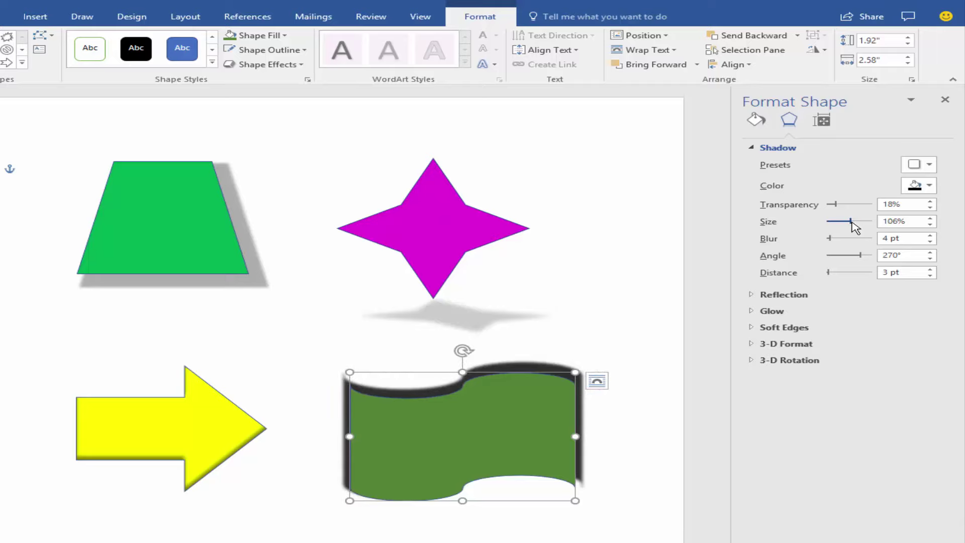
left_click_drag(838, 207, 854, 207)
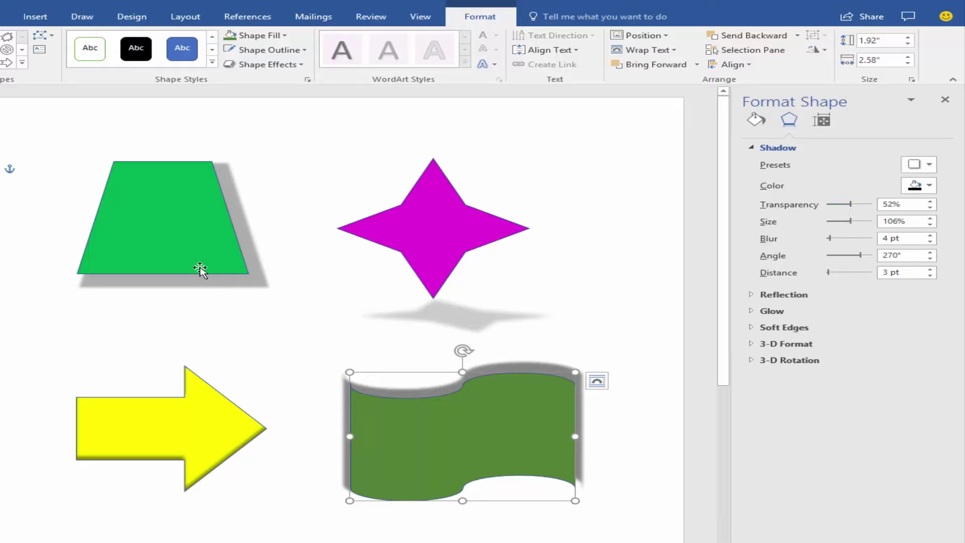
Step: Give the green trapezoid a perspective shadow, flipping its direction
left_click(187, 230)
left_click(919, 164)
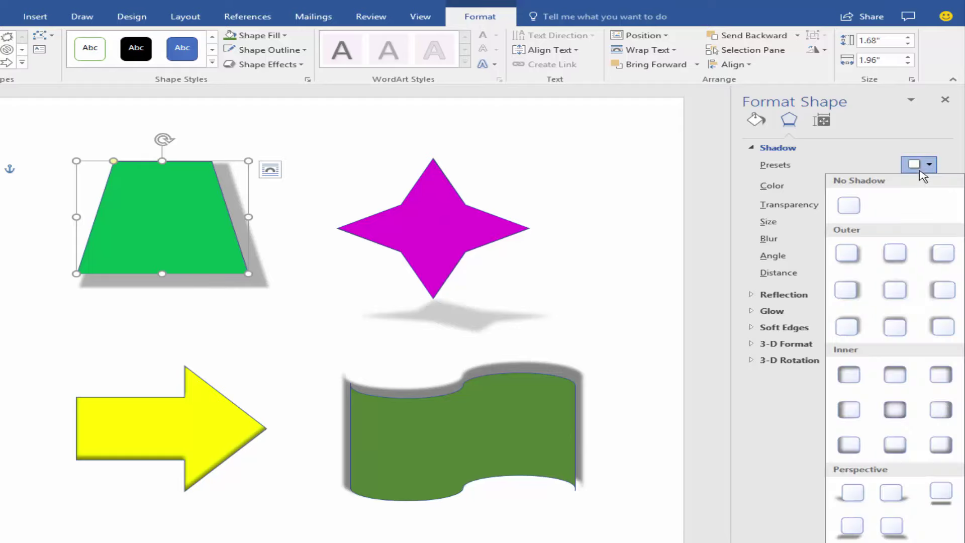
left_click(894, 528)
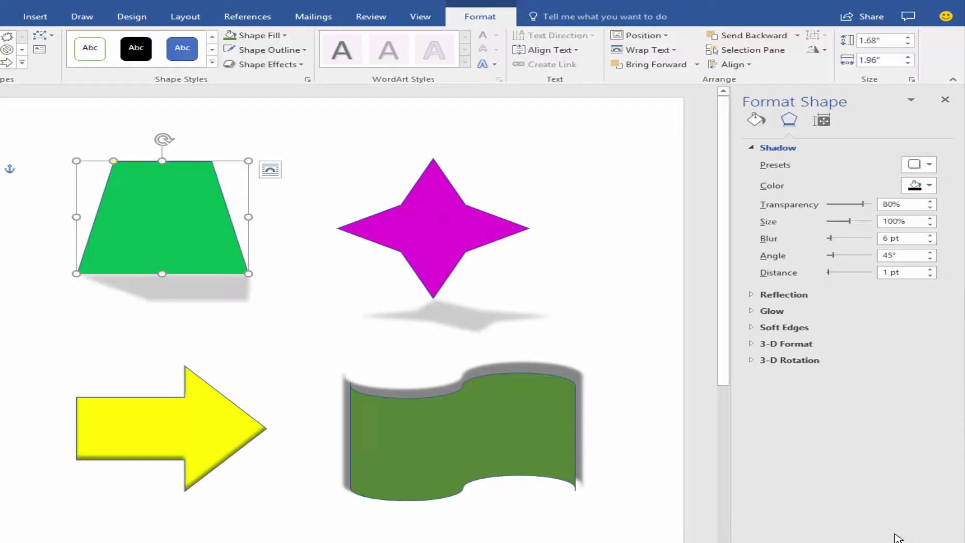
left_click(927, 164)
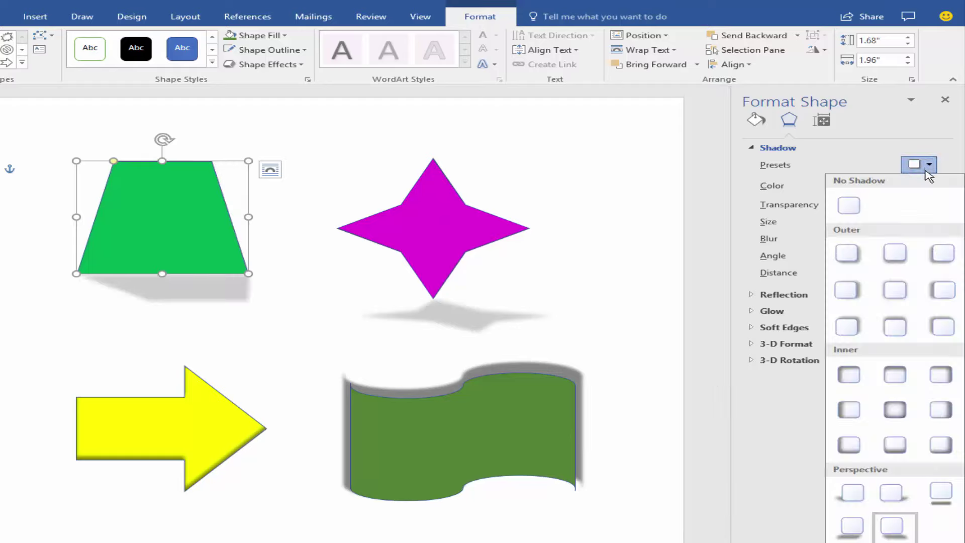
left_click(852, 534)
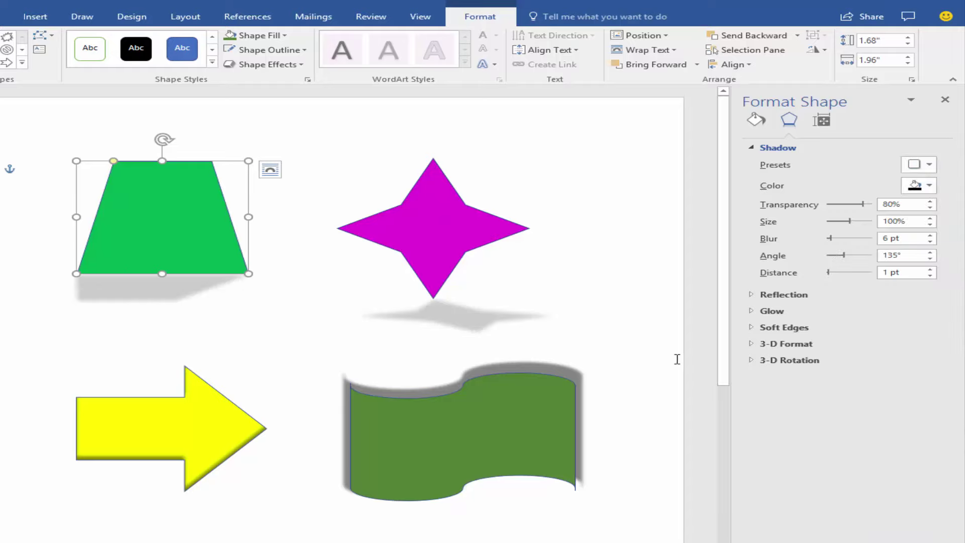
Step: Give the yellow arrow a perspective shadow slanting to its lower right
left_click(194, 420)
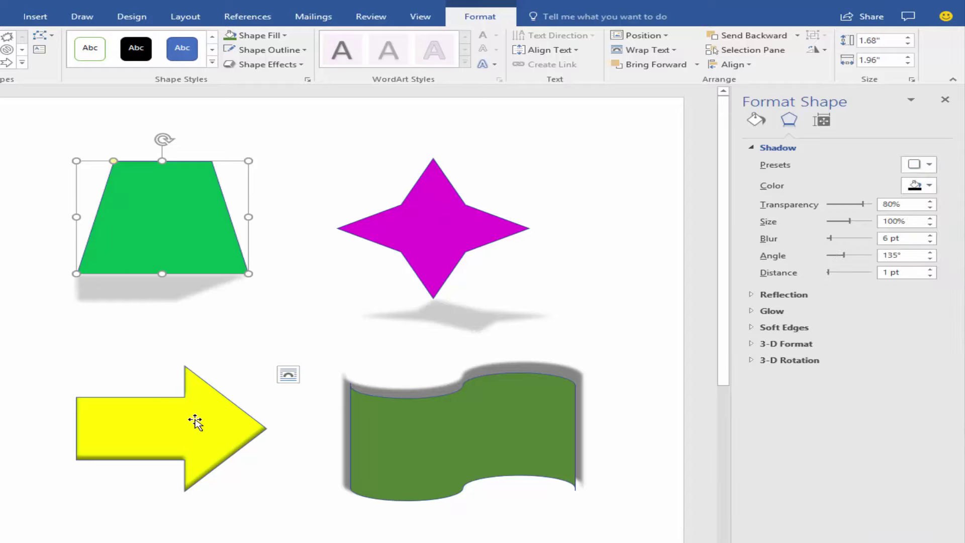
left_click(929, 166)
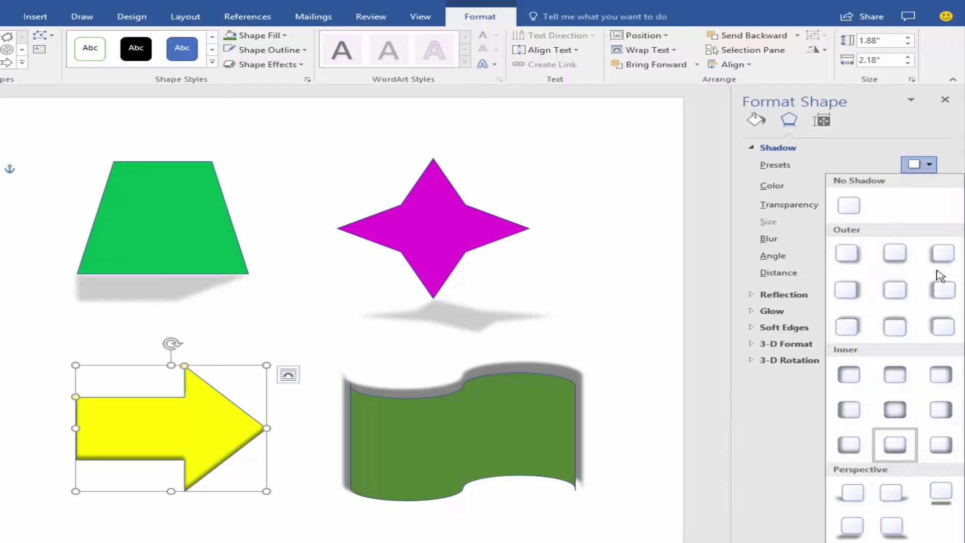
left_click(941, 493)
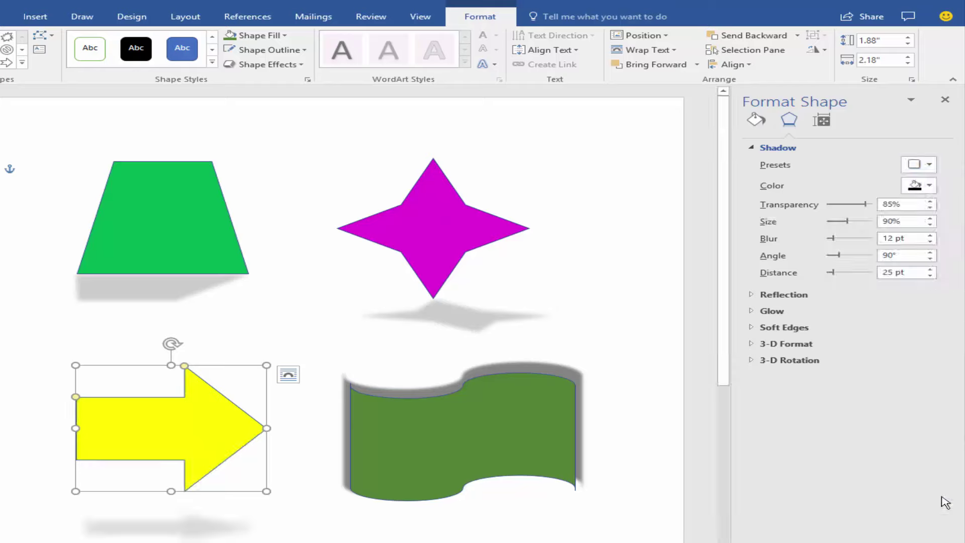
left_click(928, 164)
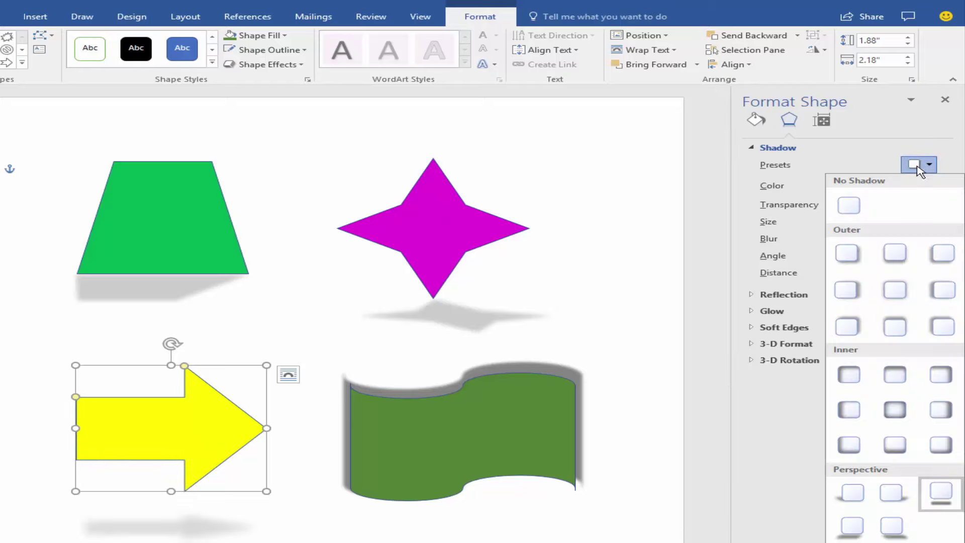
left_click(892, 525)
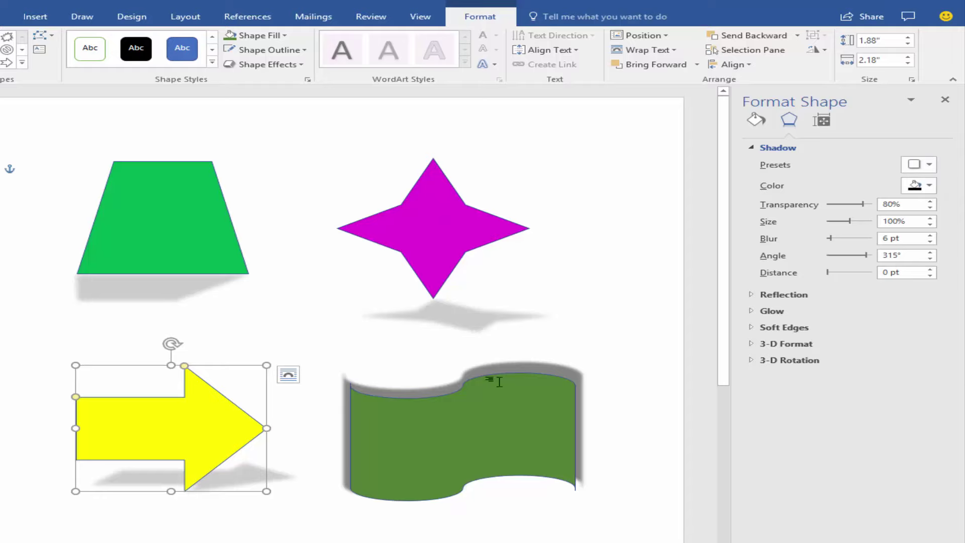
left_click(186, 244)
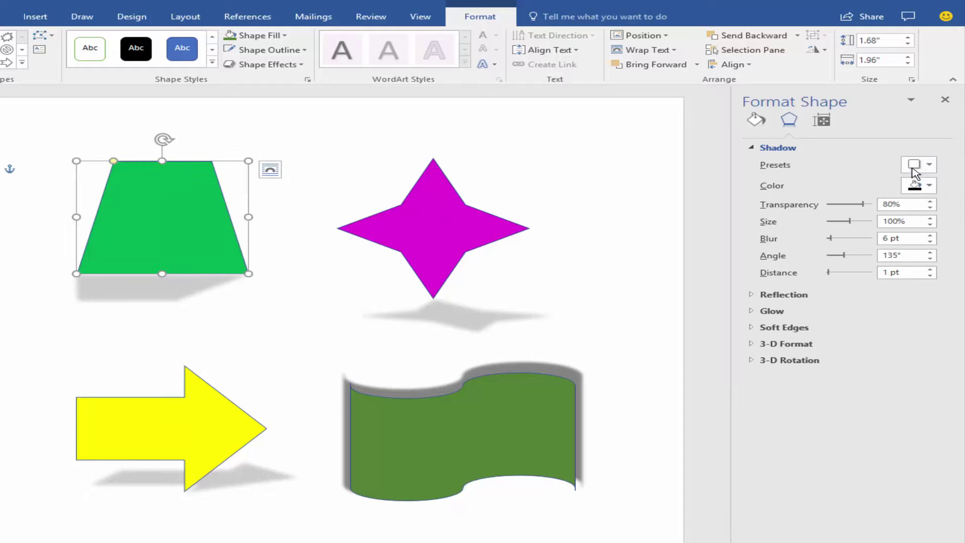